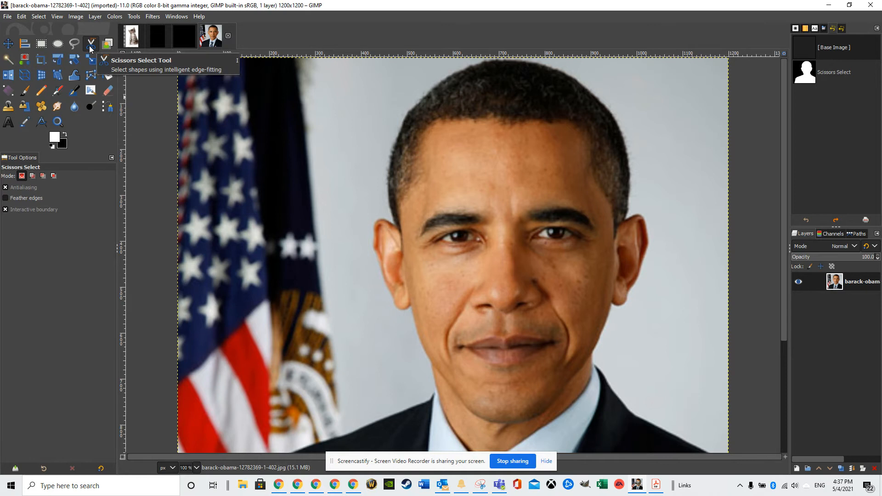
# - Start a Scissors Select outline at the crown of the head and trace the hair down the image's left side to the ear
pyautogui.click(74, 44)
pyautogui.click(87, 46)
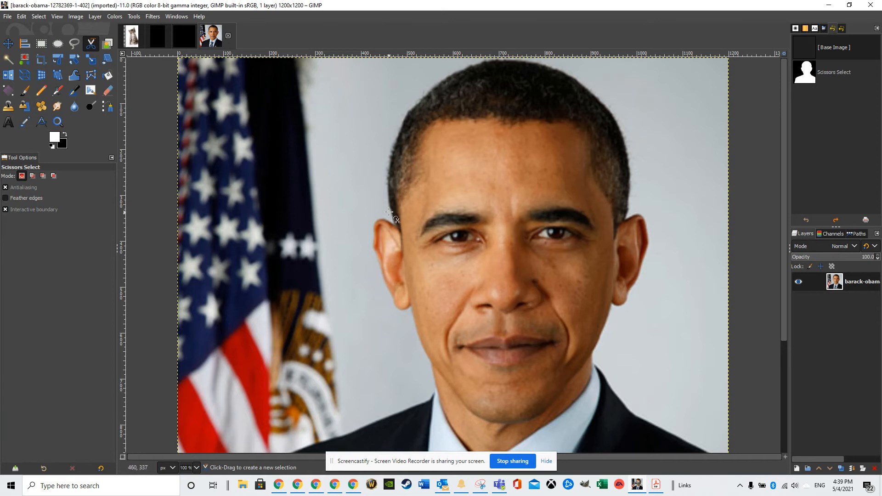
pyautogui.click(473, 65)
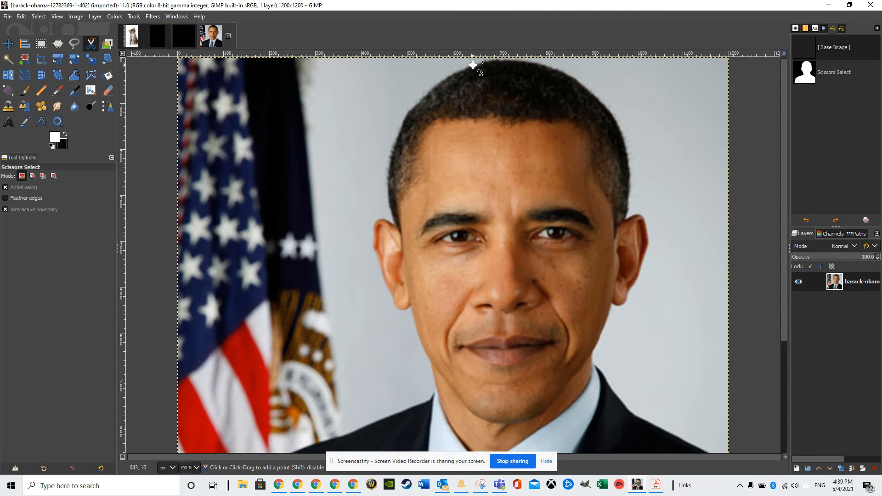
pyautogui.click(430, 92)
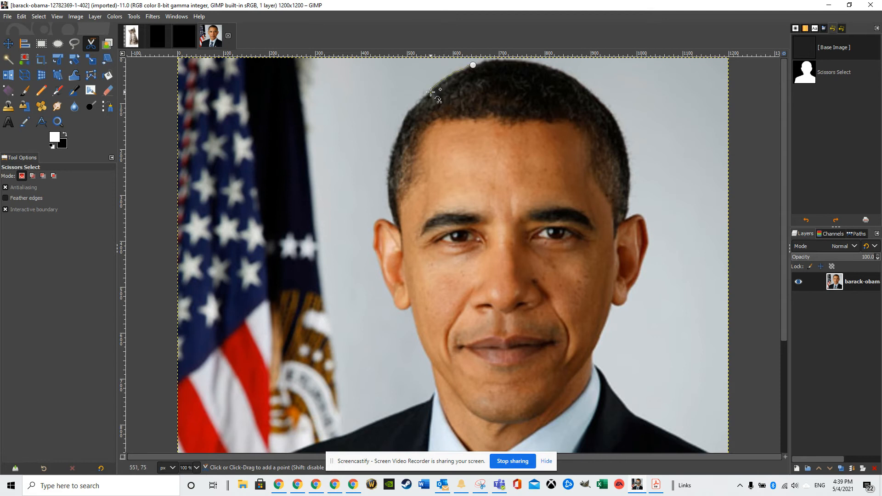
pyautogui.click(403, 120)
pyautogui.click(388, 168)
pyautogui.click(388, 195)
pyautogui.click(396, 225)
# - Continue the scissors outline around the ear on the image's left side, ending where the lobe meets the jaw
pyautogui.click(381, 220)
pyautogui.click(372, 229)
pyautogui.click(373, 247)
pyautogui.click(380, 269)
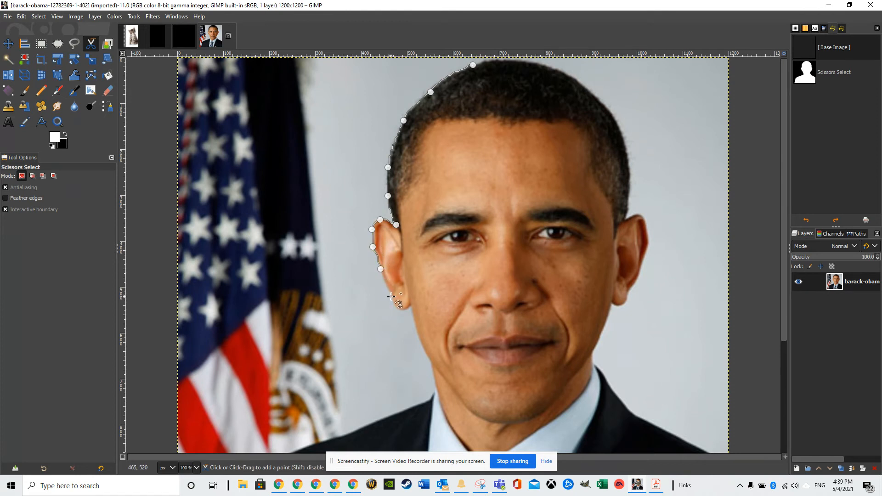
pyautogui.click(392, 297)
pyautogui.click(399, 310)
pyautogui.click(410, 307)
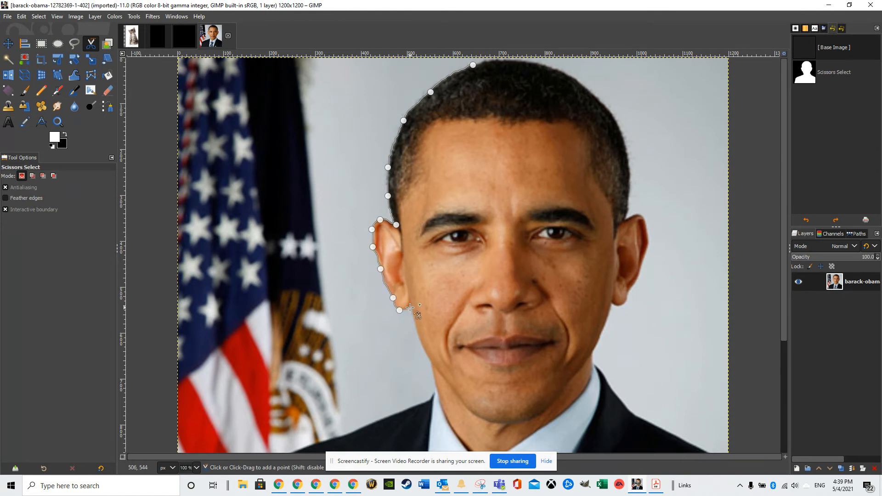
# - Extend the outline along the jaw and neck on the image's left side to the start of the suit shoulder
pyautogui.click(430, 362)
pyautogui.click(435, 389)
pyautogui.scroll(-5, 565, 363)
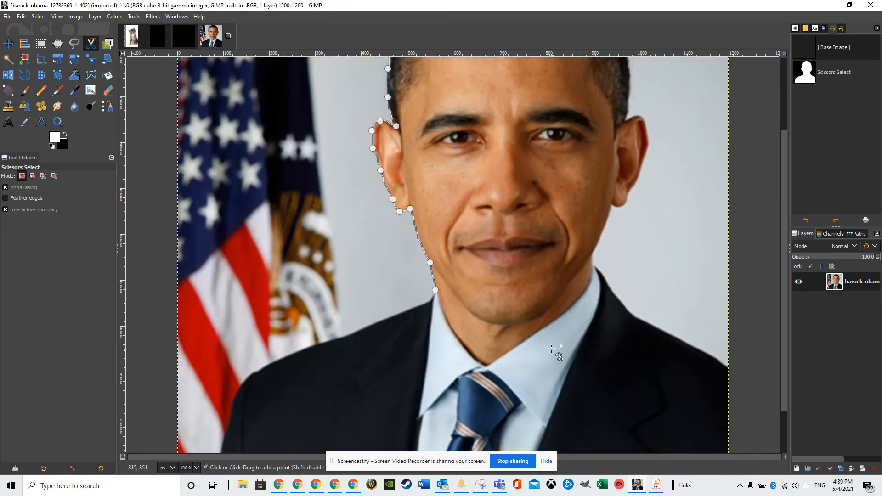
pyautogui.click(418, 248)
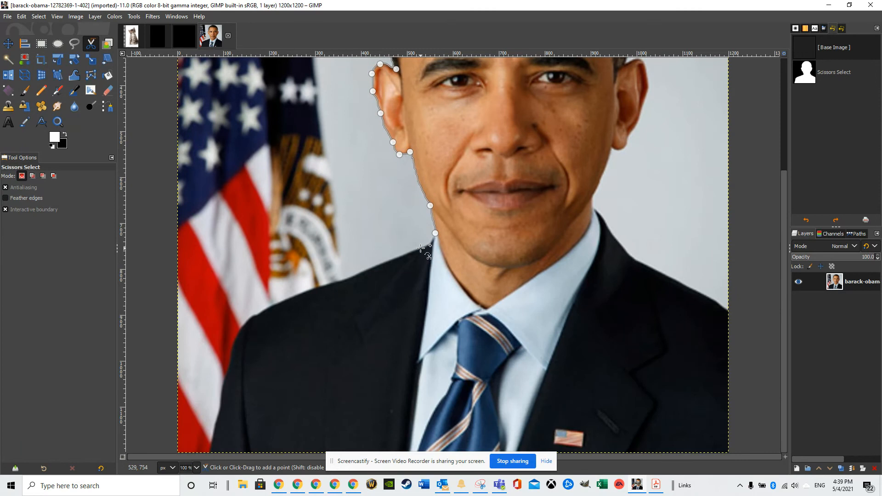
# - Trace the outline over the shoulder beside the flag and down the sleeve to the image's bottom edge
pyautogui.click(343, 279)
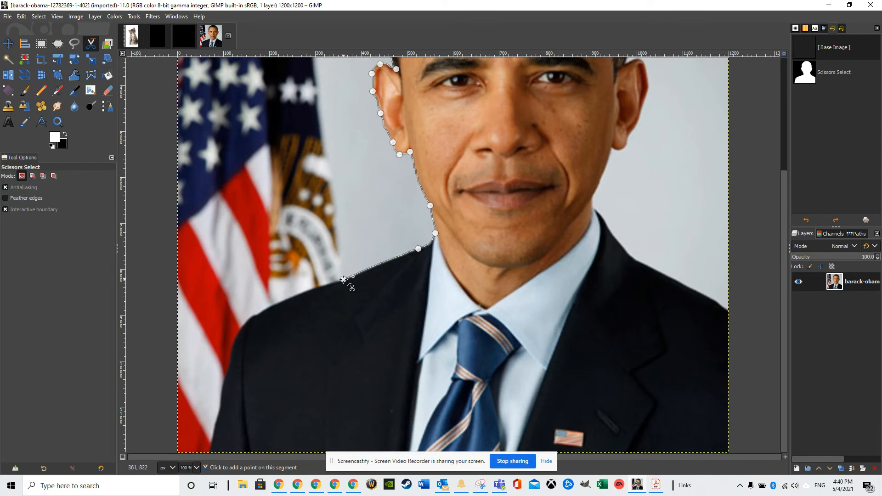
pyautogui.click(256, 315)
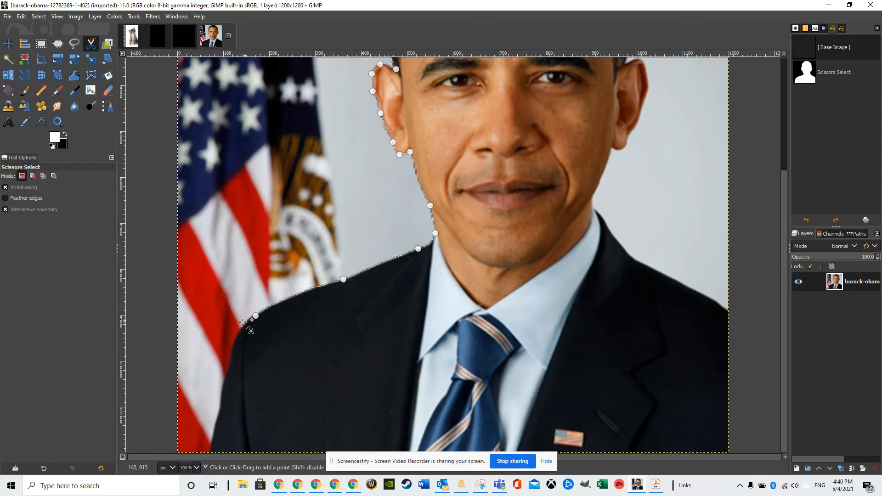
pyautogui.click(240, 327)
pyautogui.click(225, 374)
pyautogui.click(218, 408)
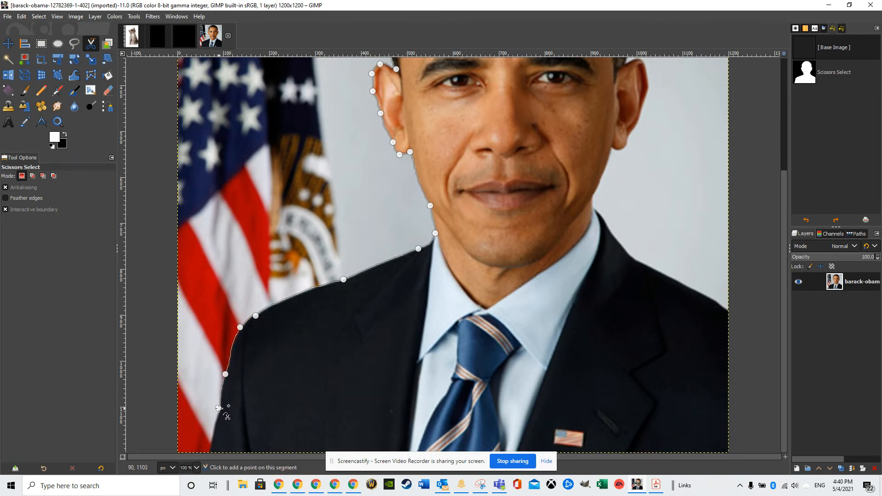
pyautogui.click(208, 450)
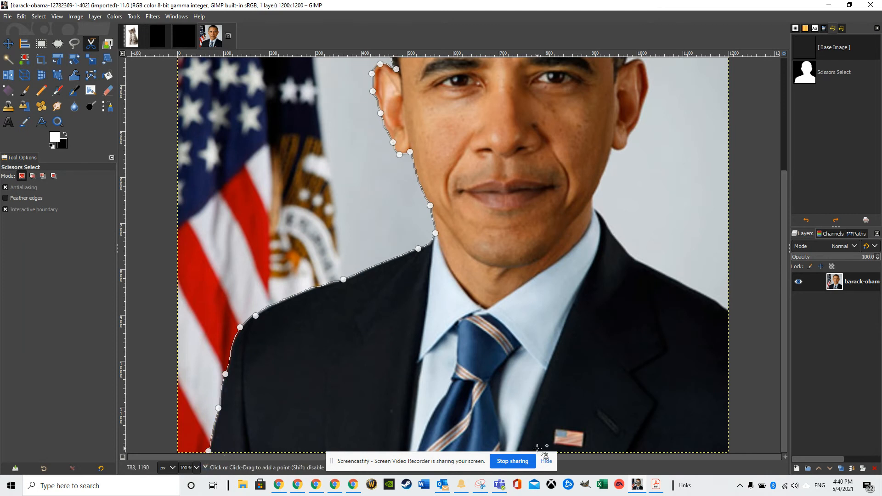
# - Carry the outline along the bottom edge of the photo to its lower-right corner, dismissing the mail notification
pyautogui.click(560, 451)
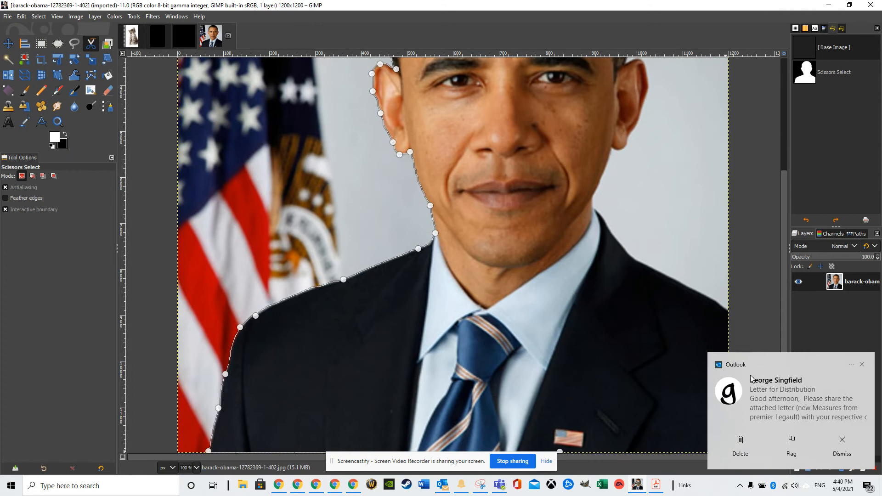
pyautogui.click(861, 364)
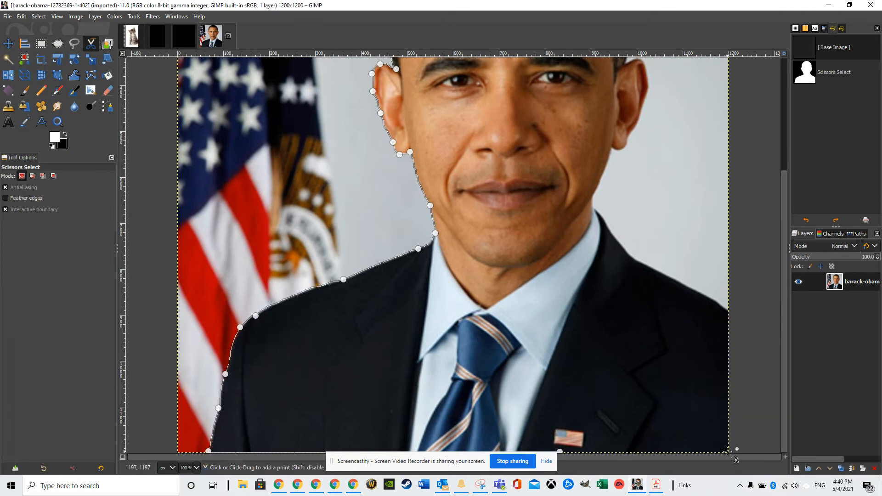
pyautogui.click(726, 450)
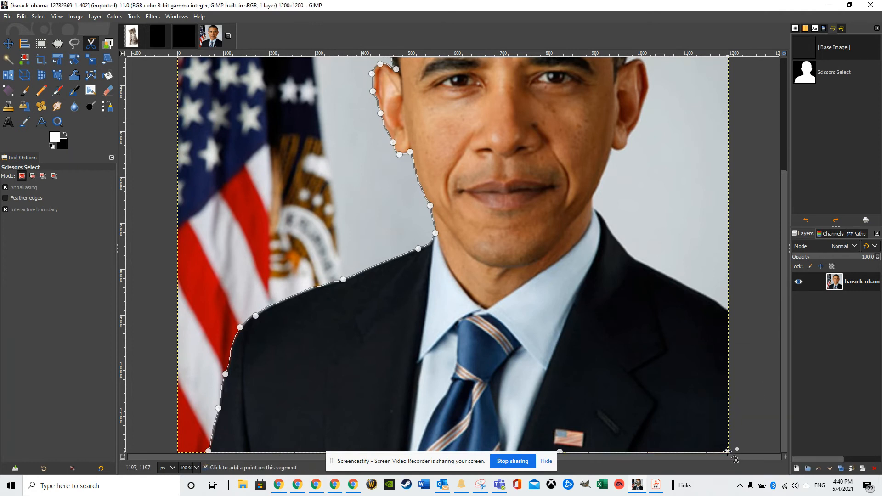
# - Trace the outline over the opposite shoulder and up the neck and jaw to the earlobe on the image's right side
pyautogui.click(697, 293)
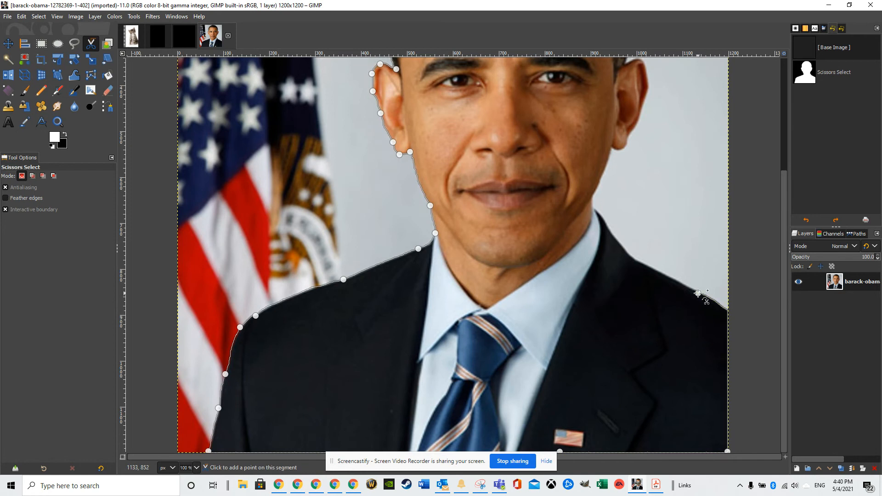
pyautogui.click(631, 258)
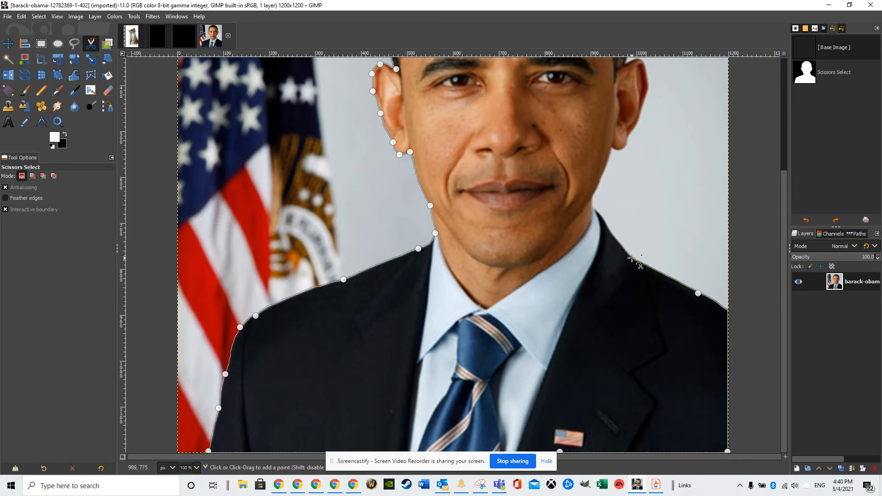
pyautogui.click(596, 210)
pyautogui.click(593, 196)
pyautogui.click(610, 145)
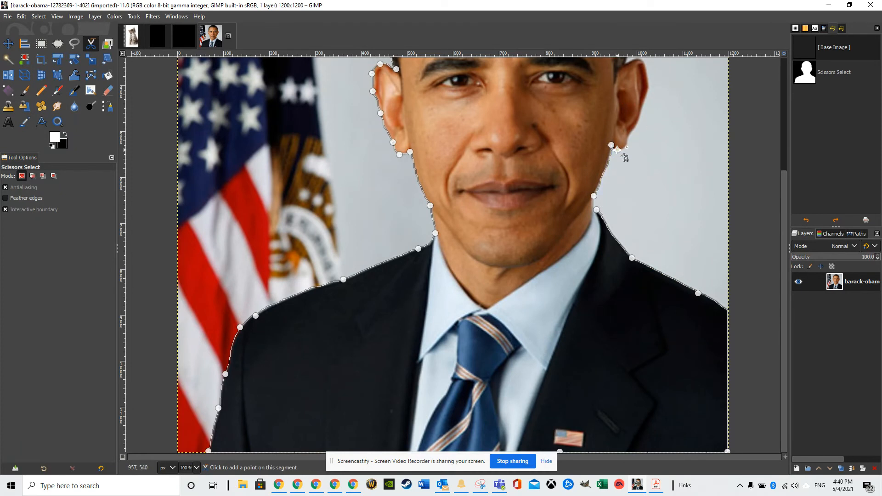
# - Trace the outline around the ear on the image's right side, from the lobe up to the hairline
pyautogui.click(617, 150)
pyautogui.click(625, 148)
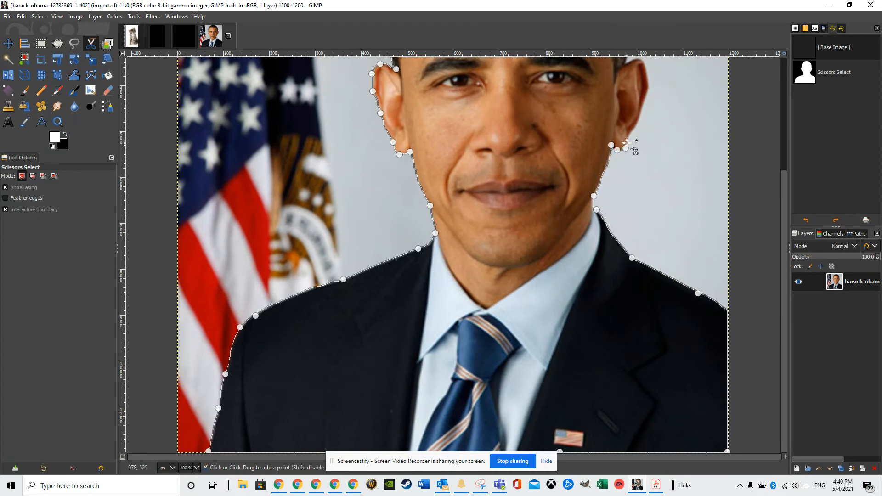
pyautogui.click(628, 141)
pyautogui.click(631, 133)
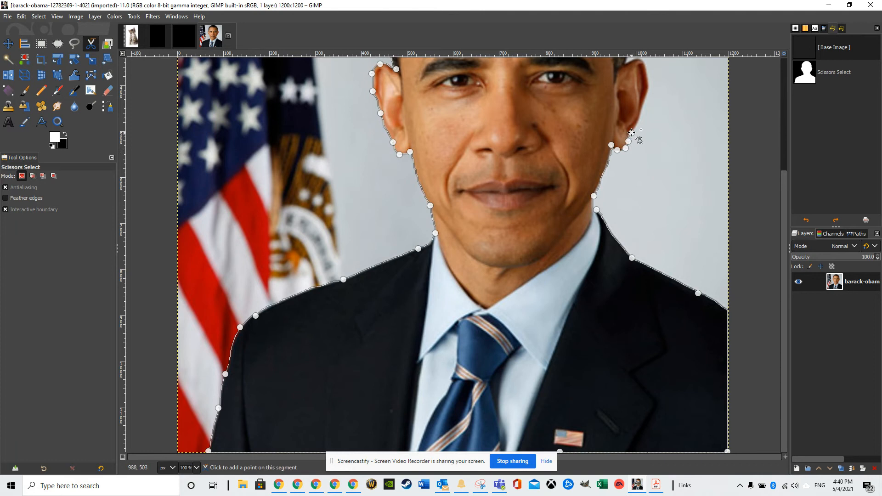
pyautogui.click(648, 87)
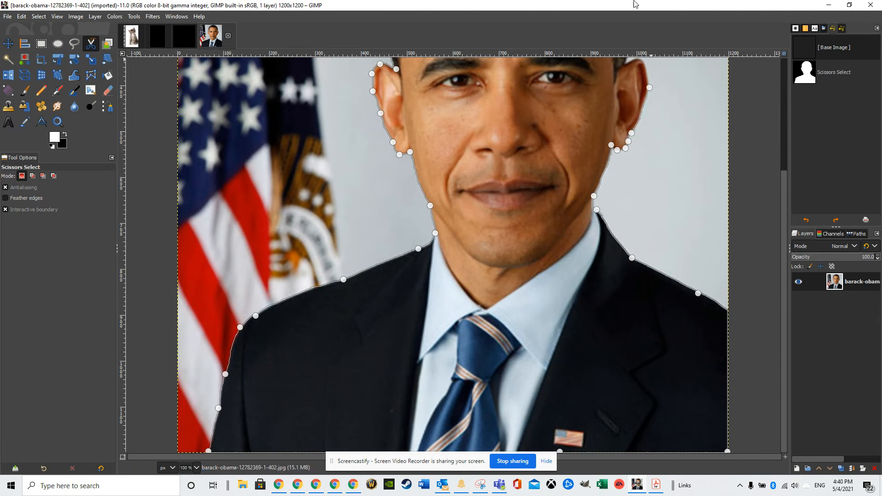
pyautogui.click(645, 64)
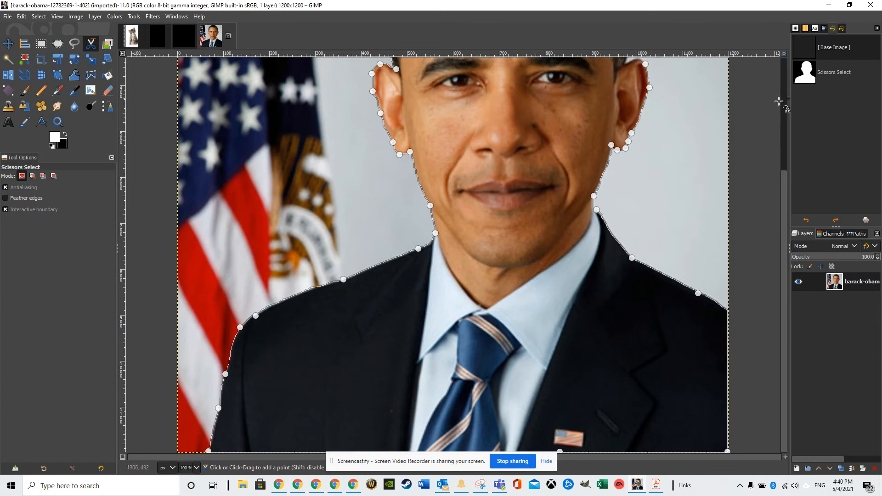
pyautogui.scroll(5, 661, 147)
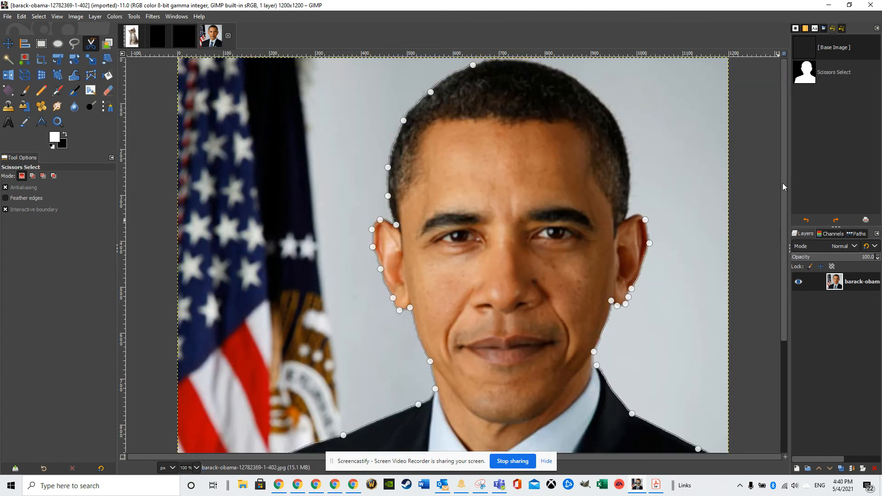
pyautogui.scroll(-2, 784, 207)
pyautogui.scroll(2, 781, 193)
pyautogui.click(638, 211)
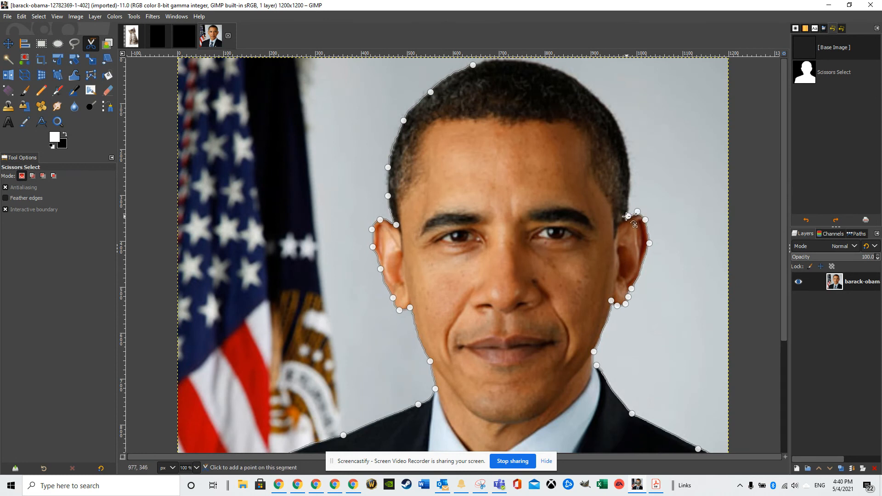
pyautogui.click(625, 216)
# - Trace the hair on the image's right side over the top of the head and close the outline at its starting point
pyautogui.click(626, 203)
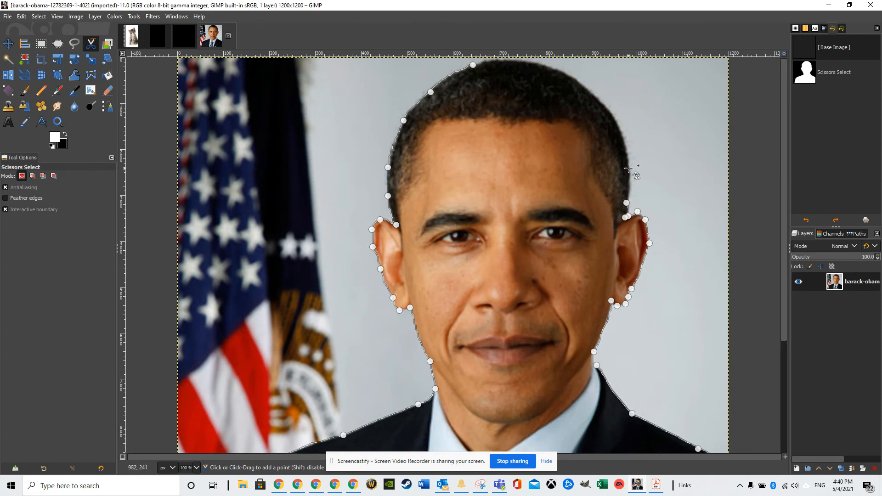
pyautogui.click(628, 168)
pyautogui.click(507, 66)
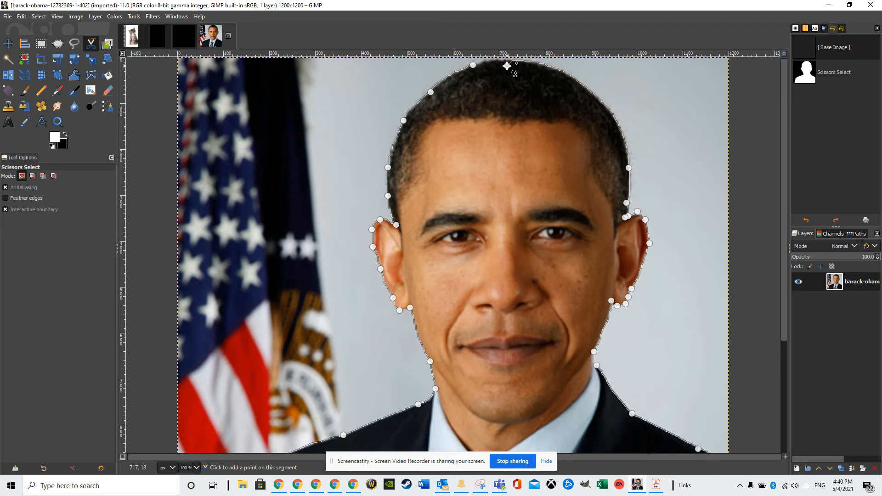
pyautogui.click(473, 65)
# - At 400% zoom, tighten the outline against the neck above the collar and at the right-hand earlobe's junction with the jaw
pyautogui.scroll(-5, 409, 184)
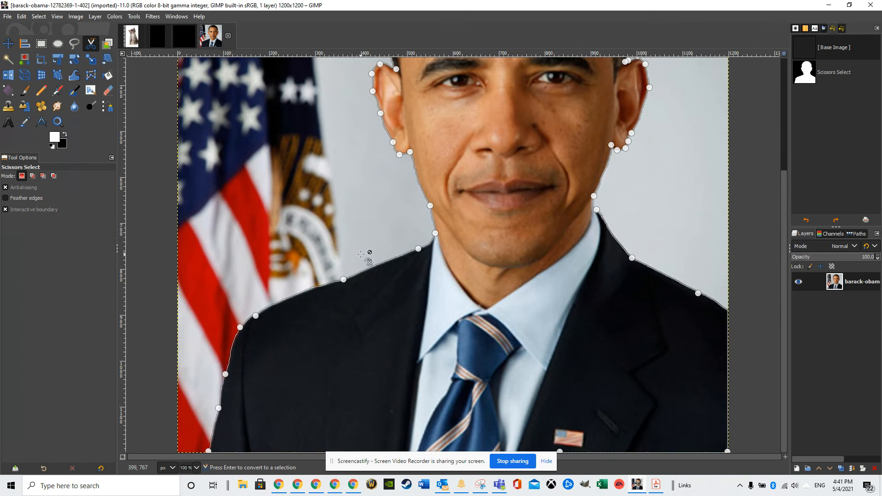
pyautogui.press('ctrl')
pyautogui.scroll(3, 656, 230)
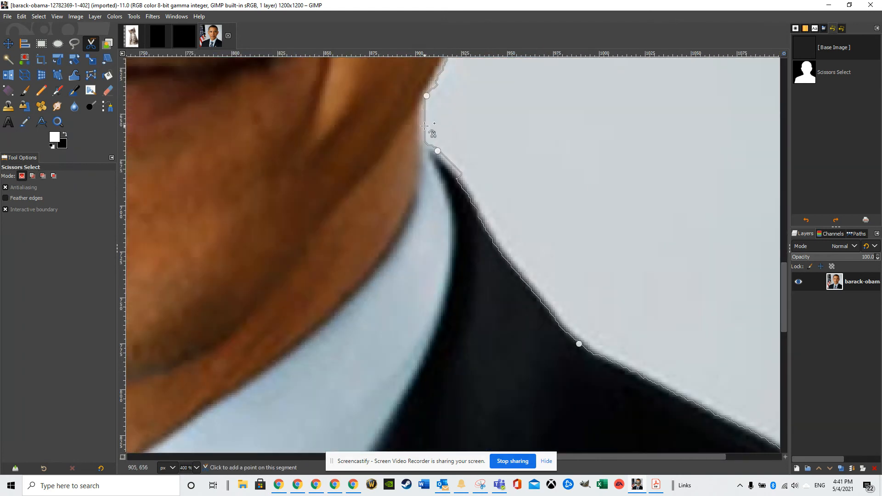
pyautogui.moveTo(425, 125); pyautogui.dragTo(420, 124)
pyautogui.scroll(10, 536, 156)
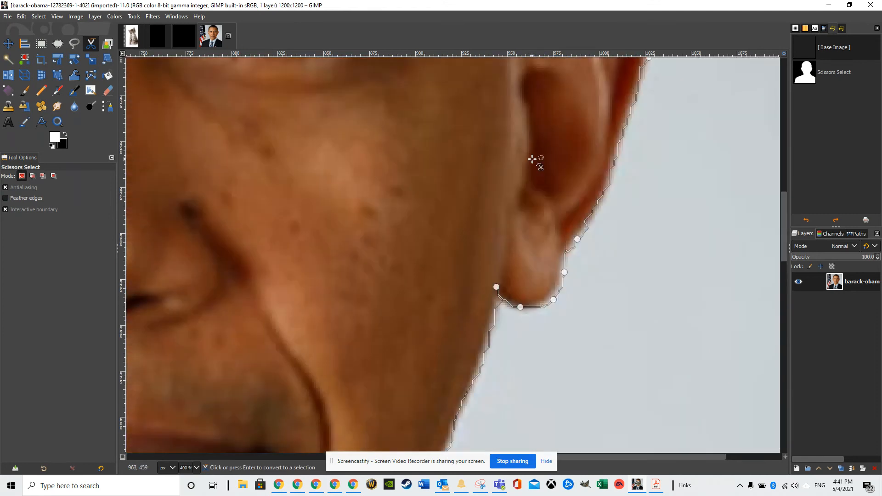
pyautogui.moveTo(497, 284); pyautogui.dragTo(498, 299)
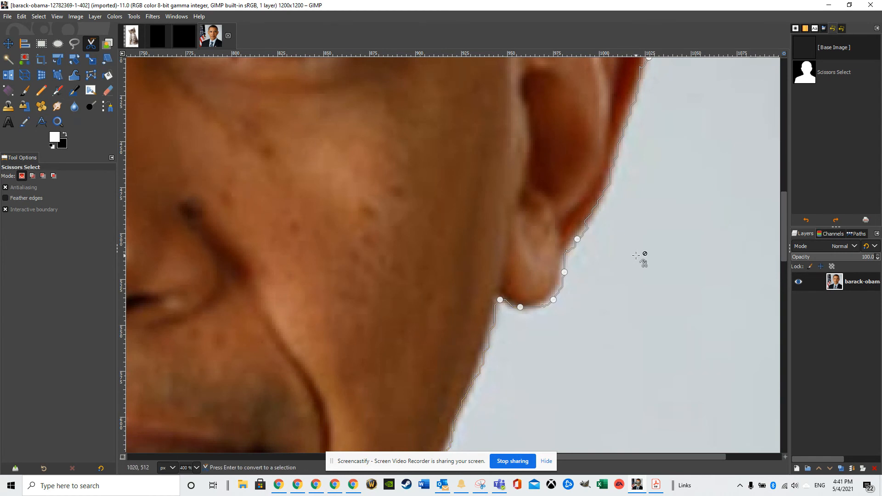
# - Add outline points along the lower and middle outer rim of the right-hand ear to fit its edge more closely
pyautogui.scroll(8, 644, 256)
pyautogui.scroll(-5, 638, 275)
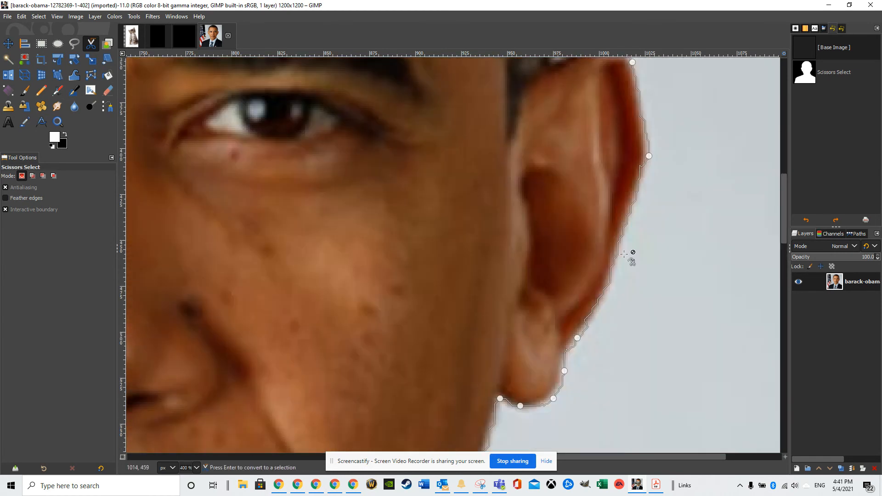
pyautogui.click(594, 317)
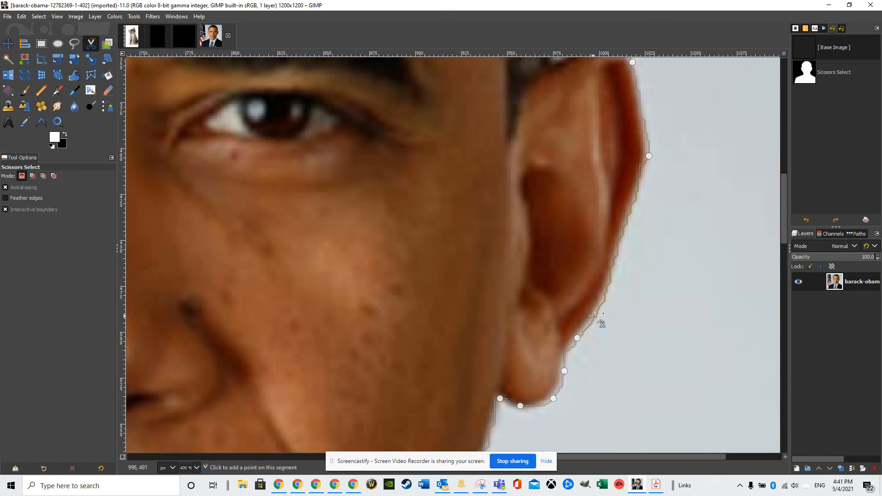
pyautogui.click(638, 192)
pyautogui.click(645, 176)
pyautogui.click(639, 185)
# - Reposition the outline points where the top of the right-hand ear meets the hair so they follow the edge
pyautogui.scroll(6, 641, 188)
pyautogui.scroll(-2, 638, 266)
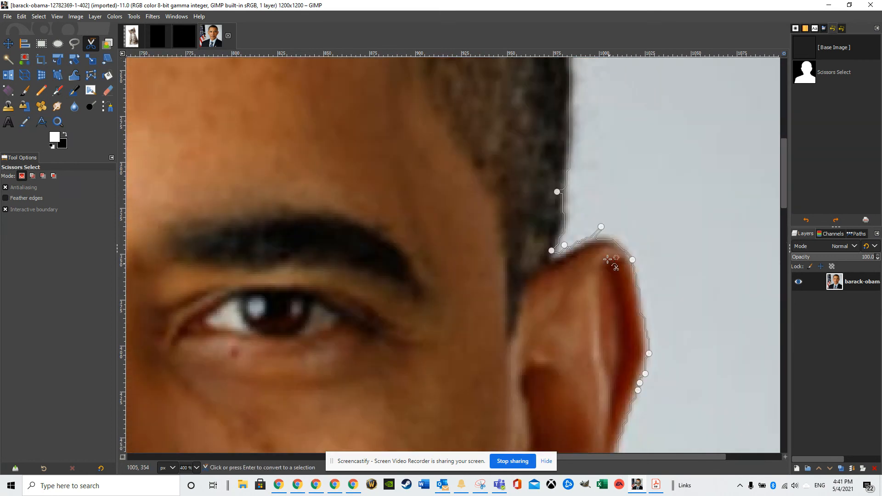
pyautogui.moveTo(602, 226); pyautogui.dragTo(551, 254)
pyautogui.moveTo(557, 191); pyautogui.dragTo(562, 193)
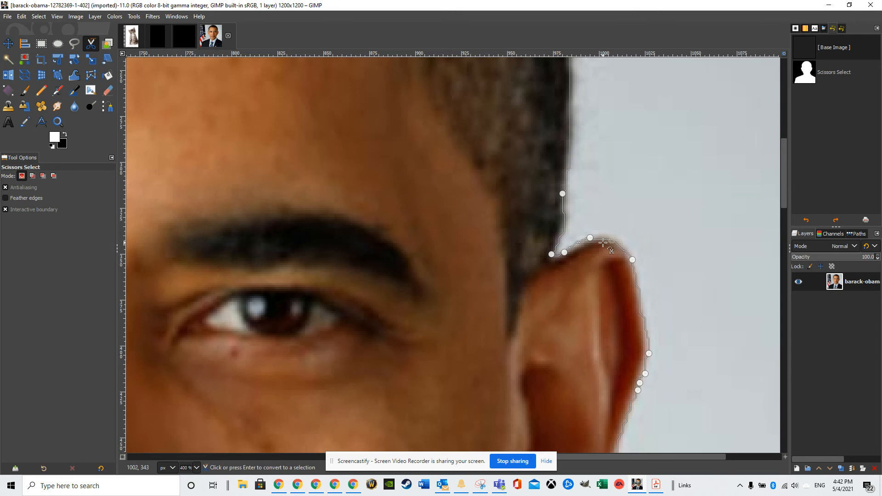
# - Add outline points around the top curve and upper outer rim of the right-hand ear
pyautogui.moveTo(604, 242); pyautogui.dragTo(612, 235)
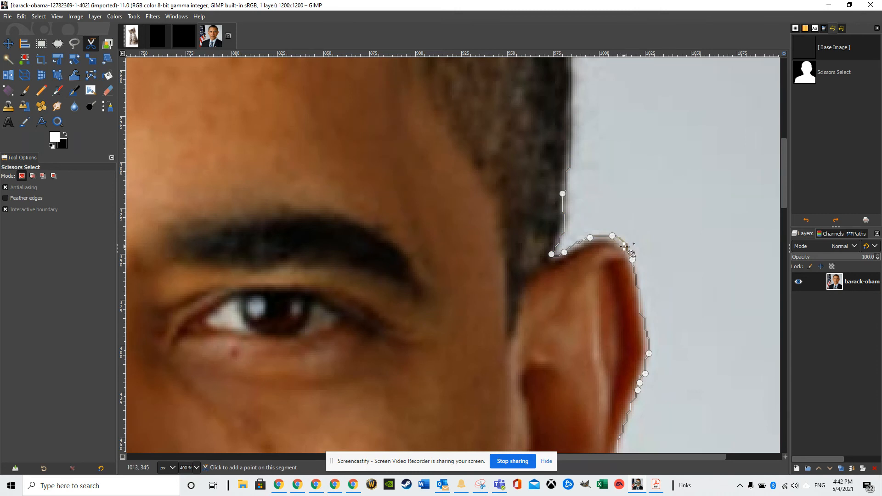
pyautogui.click(626, 248)
pyautogui.click(640, 299)
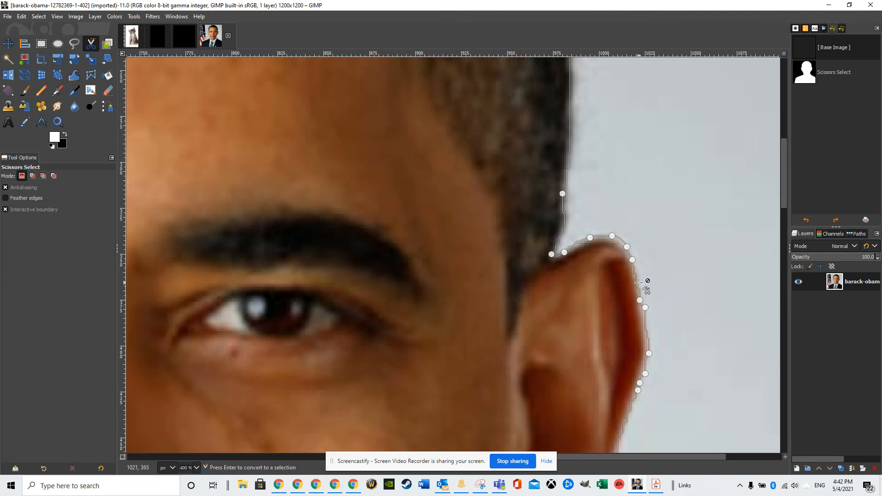
# - Add an outline point in the gap on the upper outer rim of the right-hand ear
pyautogui.click(637, 277)
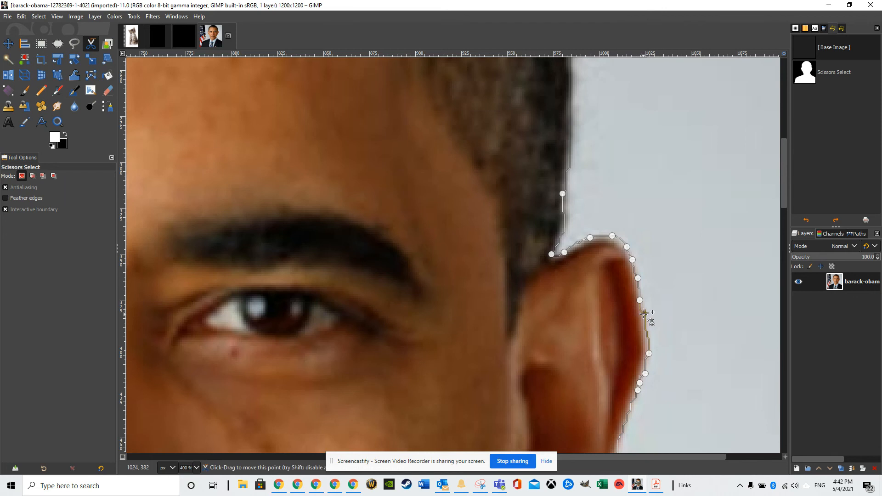
pyautogui.scroll(10, 626, 315)
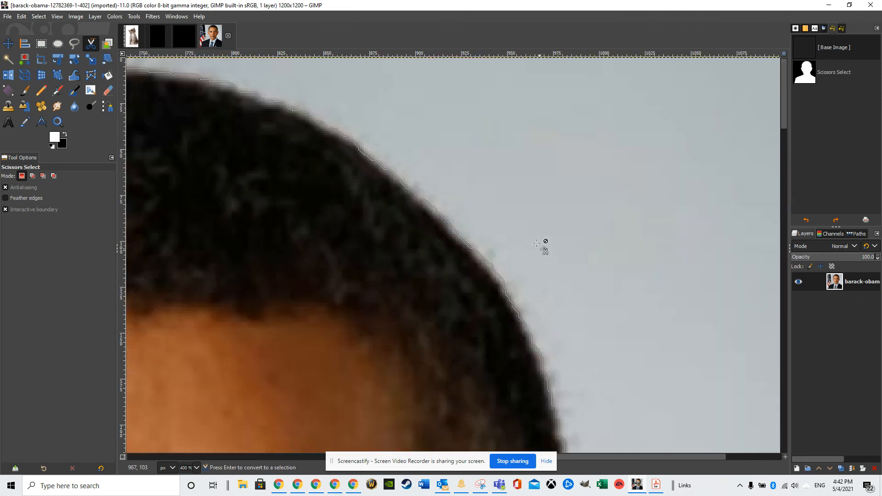
pyautogui.scroll(-15, 414, 199)
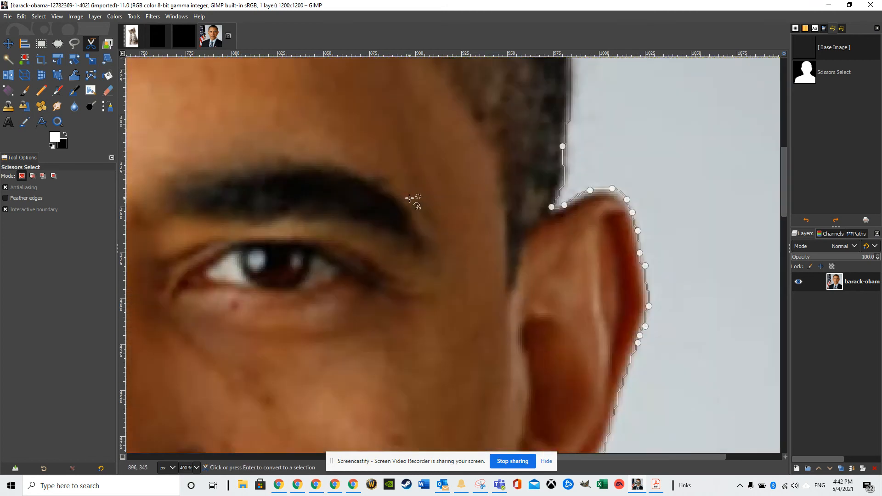
# - Add and adjust Scissors Select outline points along the top of the hair to follow the crown of the head
pyautogui.scroll(8, 582, 278)
pyautogui.scroll(10, 429, 171)
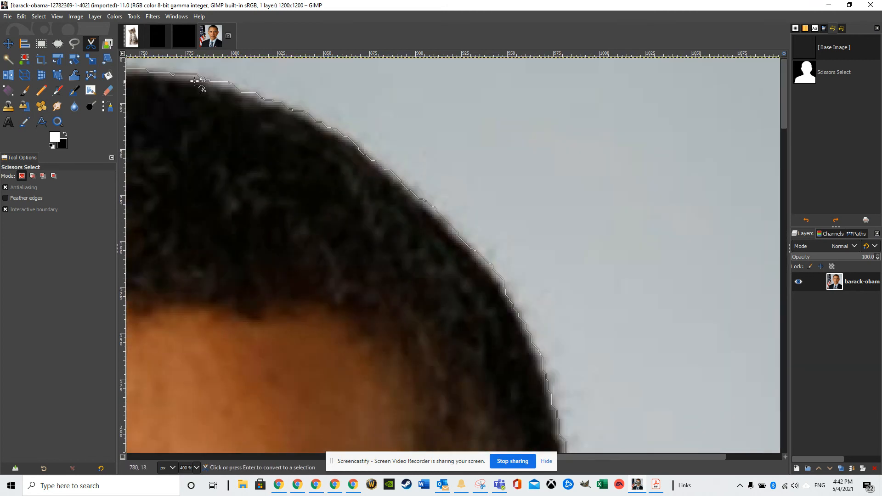
pyautogui.moveTo(199, 76); pyautogui.dragTo(197, 77)
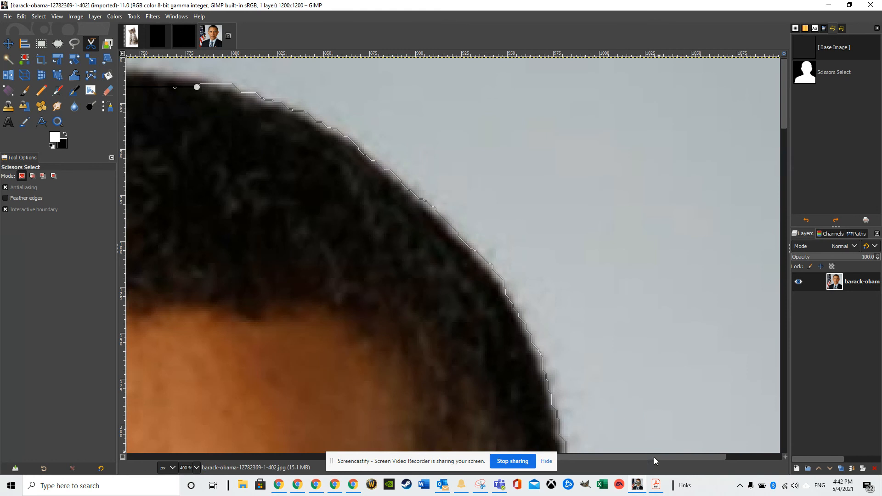
pyautogui.moveTo(654, 456); pyautogui.dragTo(537, 454)
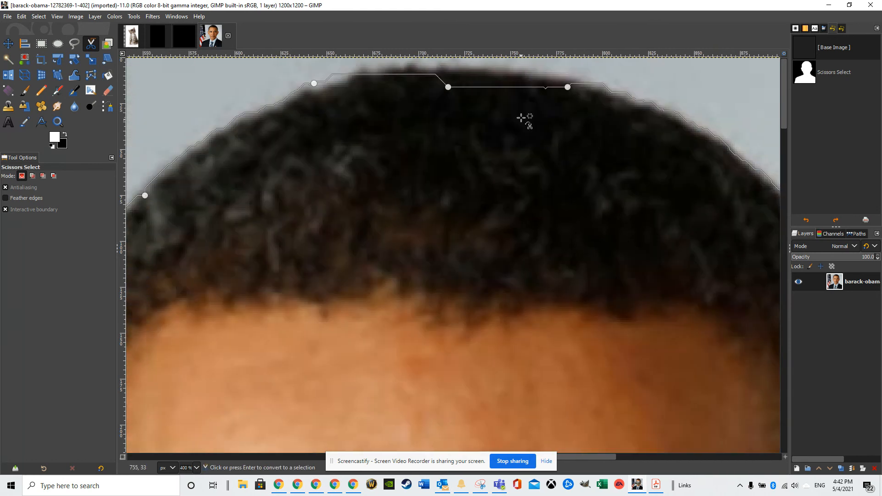
pyautogui.click(450, 87)
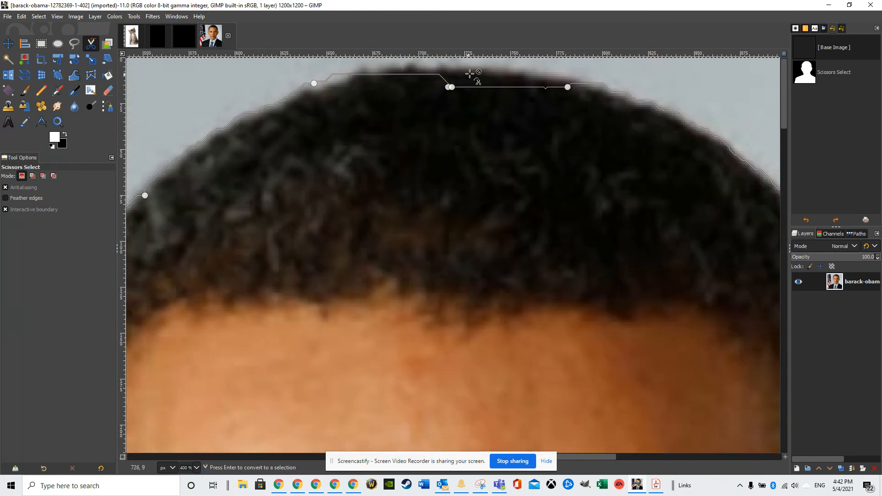
pyautogui.moveTo(543, 86); pyautogui.dragTo(539, 82)
pyautogui.moveTo(448, 87); pyautogui.dragTo(602, 77)
pyautogui.click(490, 83)
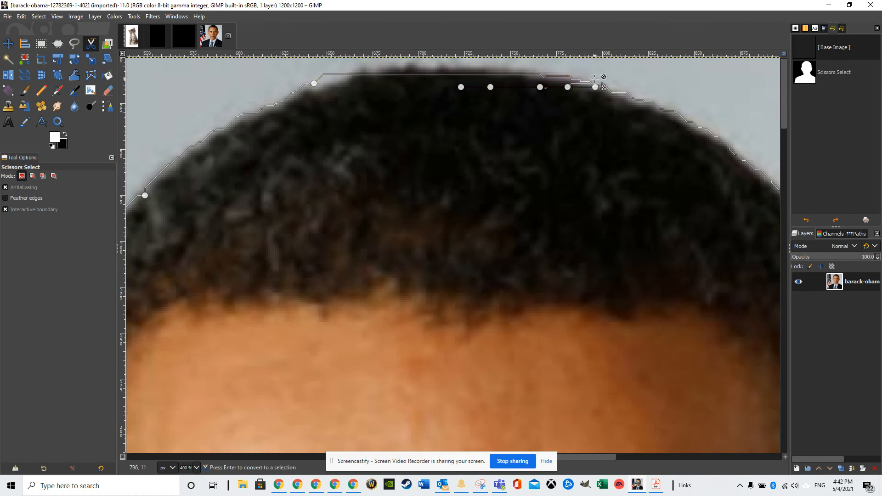
pyautogui.moveTo(326, 74); pyautogui.dragTo(593, 76)
# - Inspect the complete outline around the head, neck and shoulders, both for the whole portrait and at 200% zoom
pyautogui.scroll(-10, 397, 161)
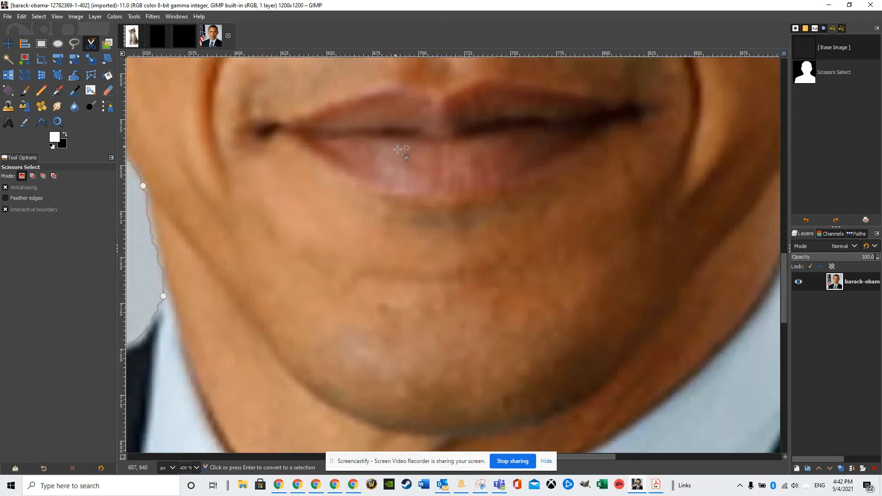
pyautogui.scroll(-2, 397, 149)
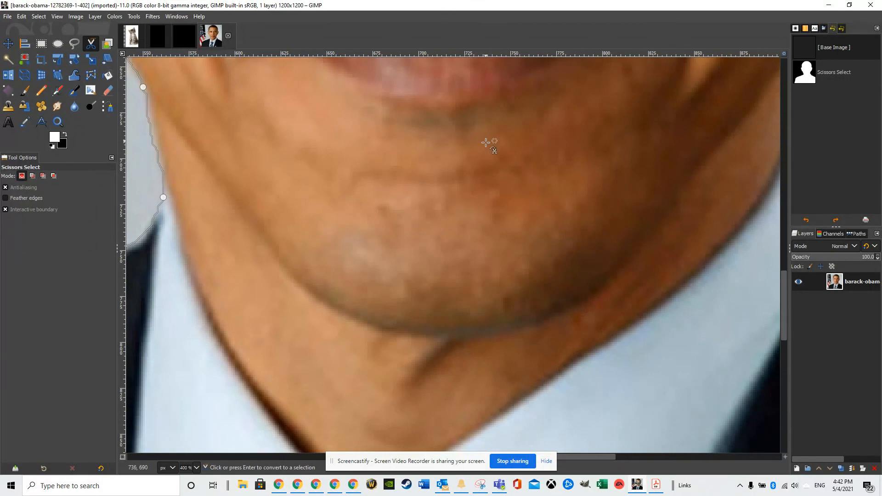
pyautogui.scroll(-3, 486, 145)
pyautogui.keyDown('ctrl'); pyautogui.scroll(-4, 485, 140); pyautogui.keyUp('ctrl')
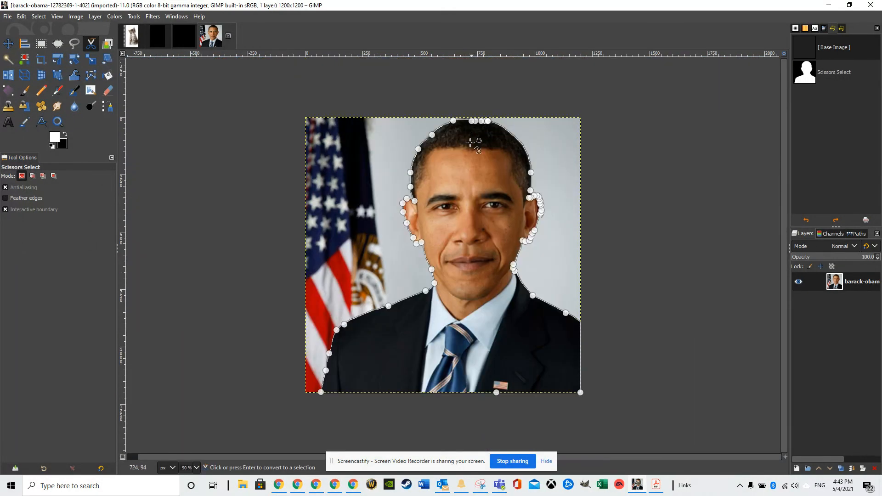
pyautogui.keyDown('ctrl'); pyautogui.scroll(1, 470, 142); pyautogui.keyUp('ctrl')
pyautogui.keyDown('ctrl'); pyautogui.scroll(3, 468, 168); pyautogui.keyUp('ctrl')
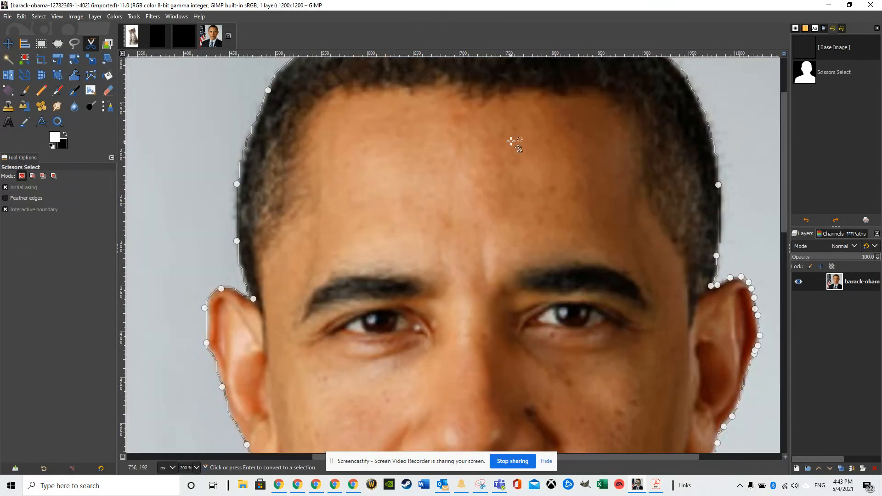
pyautogui.scroll(-6, 417, 184)
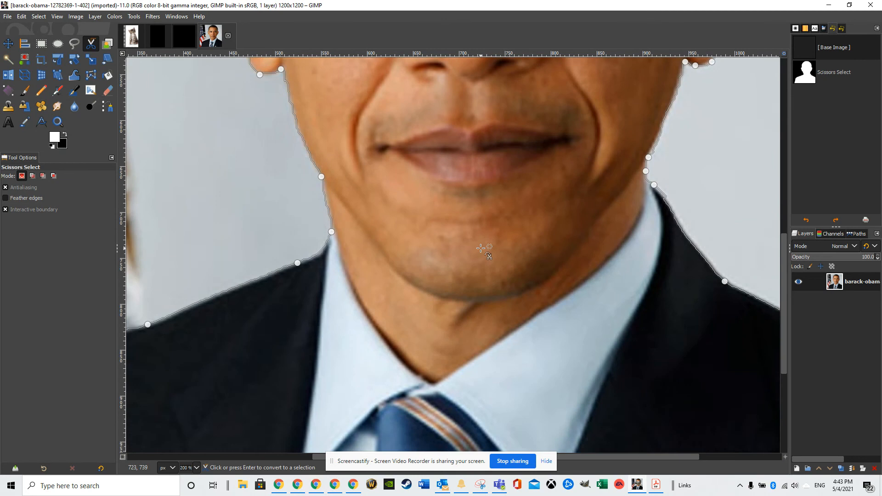
pyautogui.scroll(3, 479, 246)
pyautogui.scroll(6, 479, 246)
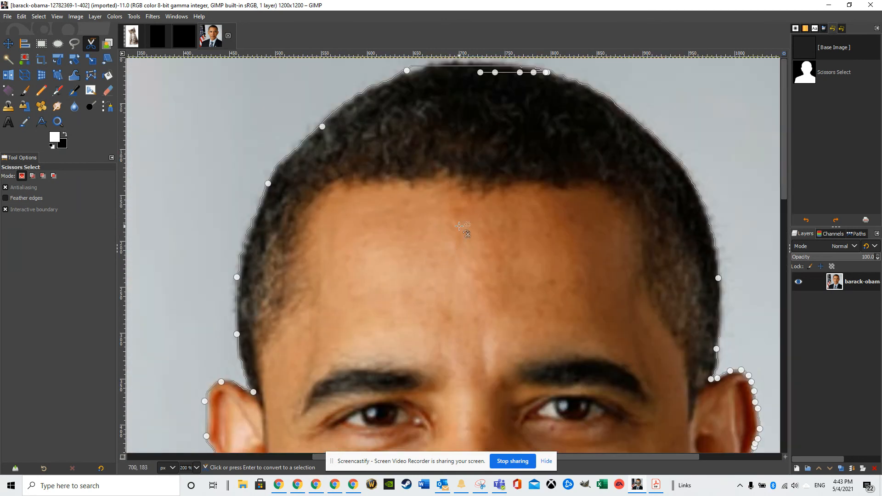
# - Convert the finished scissors outline into a selection and check its edge around the collar, shoulders and head
pyautogui.click(473, 269)
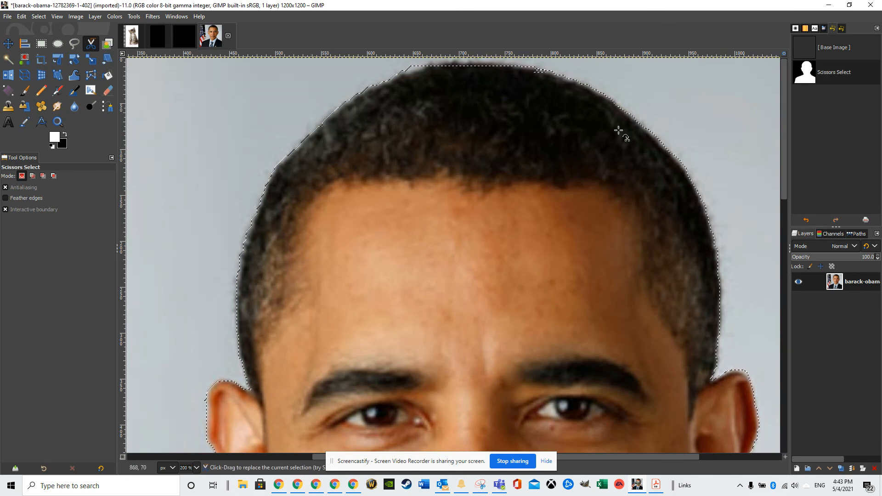
pyautogui.scroll(-5, 526, 264)
pyautogui.scroll(-5, 527, 263)
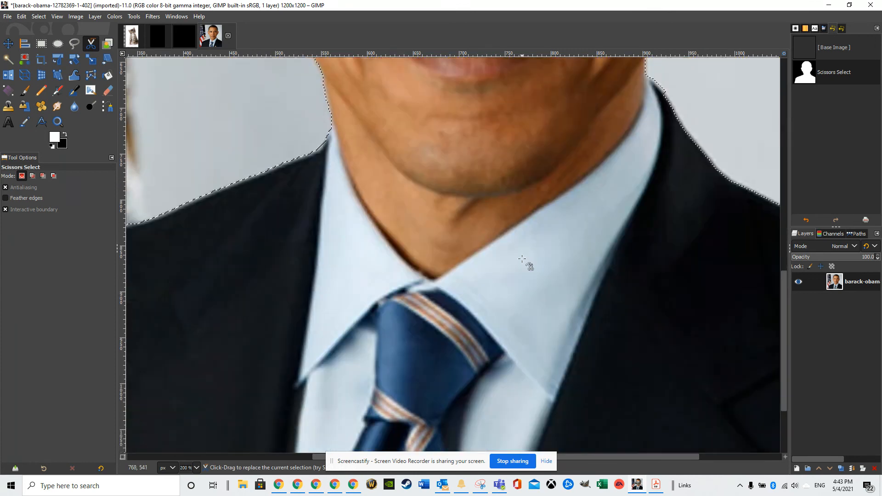
pyautogui.scroll(3, 483, 257)
pyautogui.scroll(8, 413, 225)
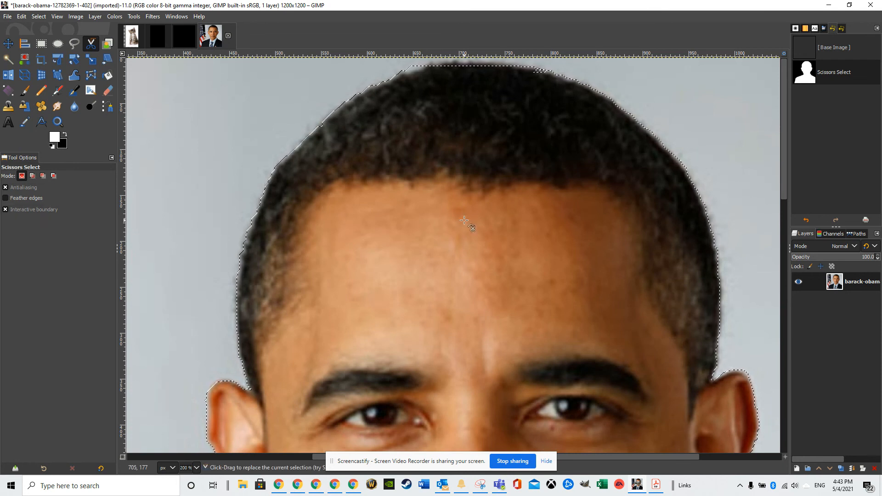
# - Add an alpha channel to the portrait layer
pyautogui.click(94, 19)
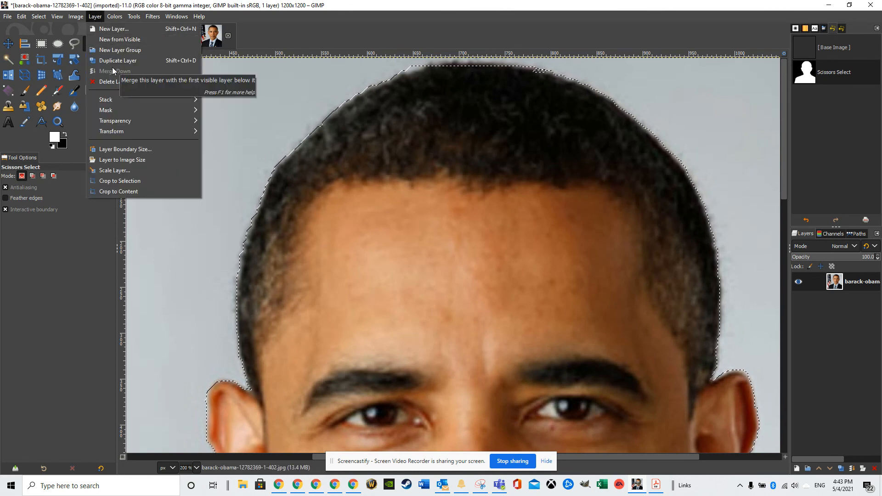
pyautogui.moveTo(126, 124)
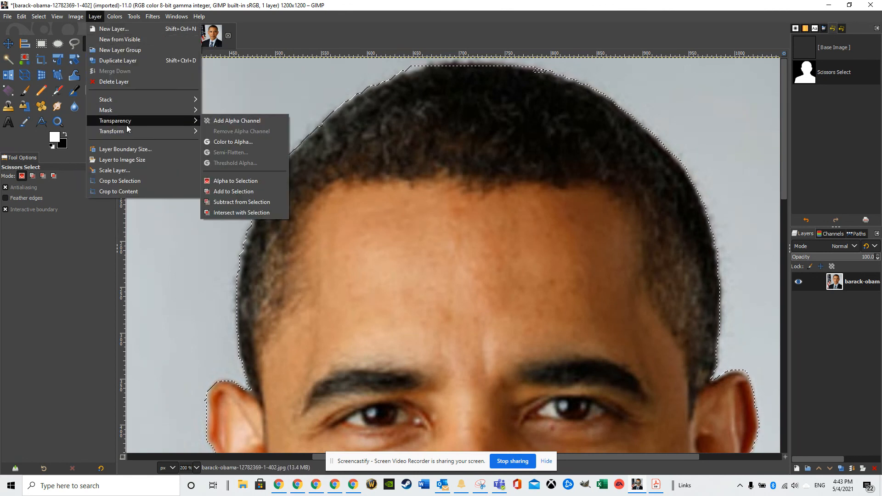
pyautogui.click(240, 122)
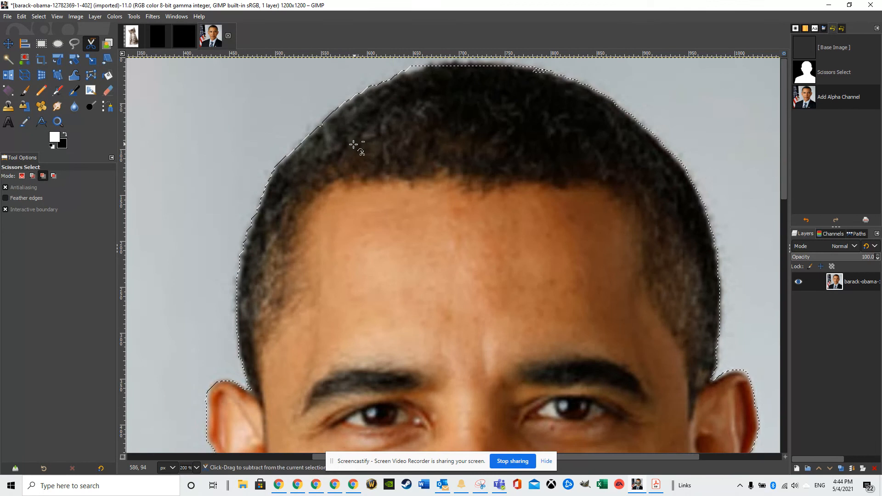
# - Invert the selection so it covers the background and delete the background around the man
pyautogui.scroll(-3, 353, 146)
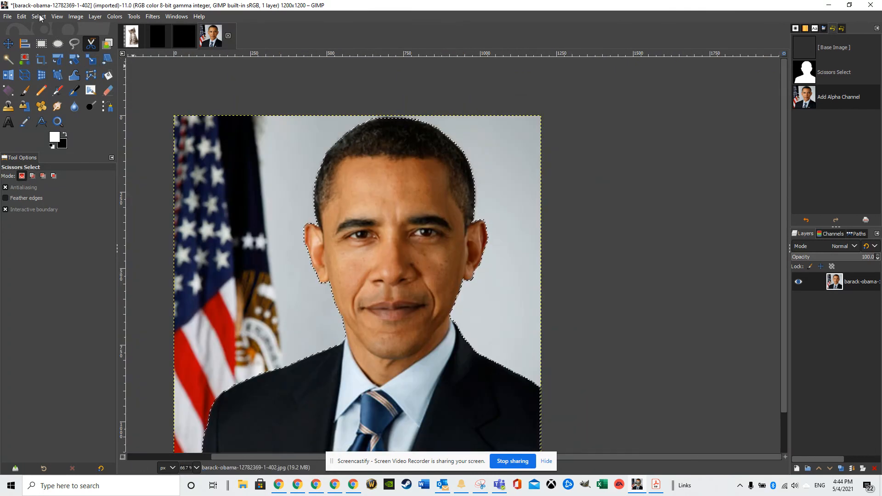
pyautogui.click(38, 16)
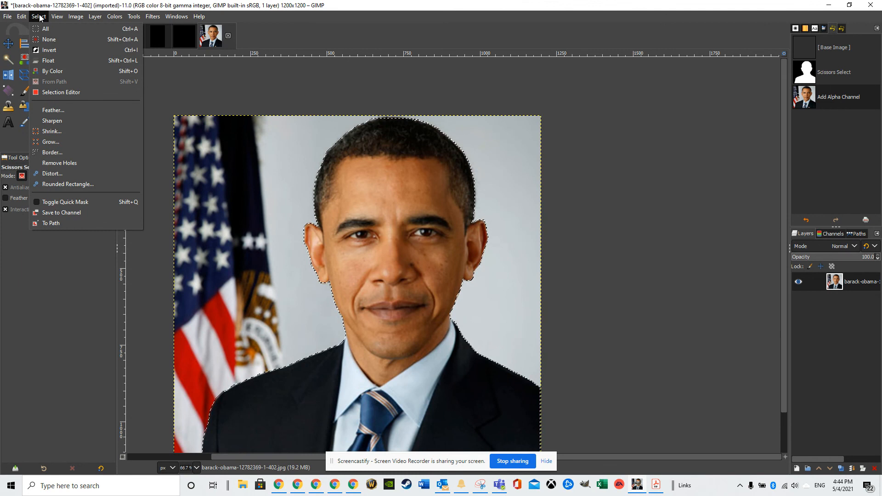
pyautogui.click(51, 51)
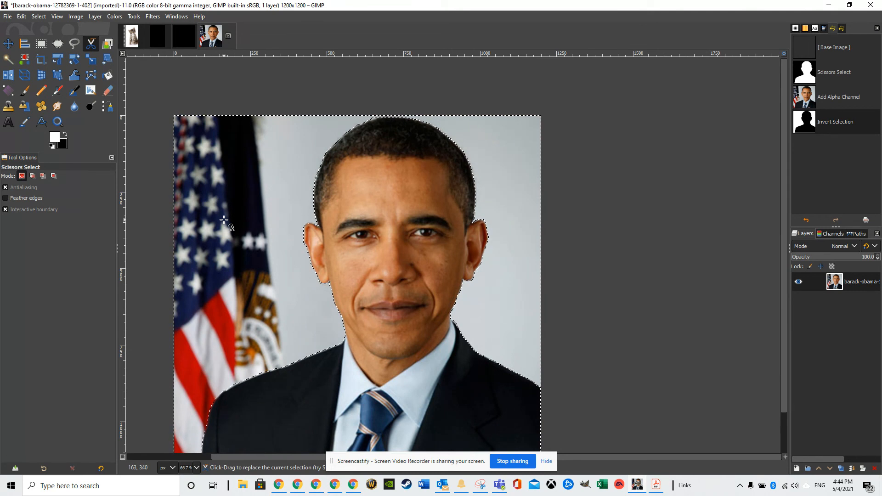
pyautogui.press('Delete')
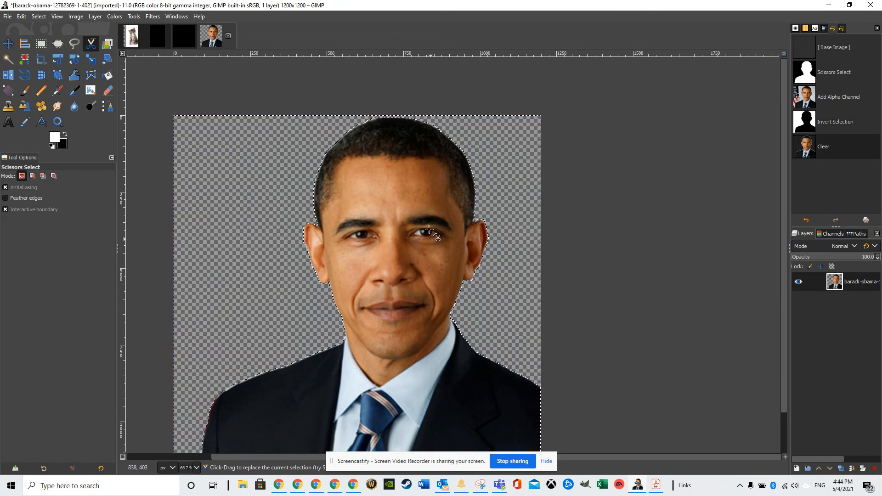
# - Try moving the cut-out man sideways with the Move tool, revert to the Clear state in the undo history, and return to Scissors Select
pyautogui.scroll(-2, 304, 225)
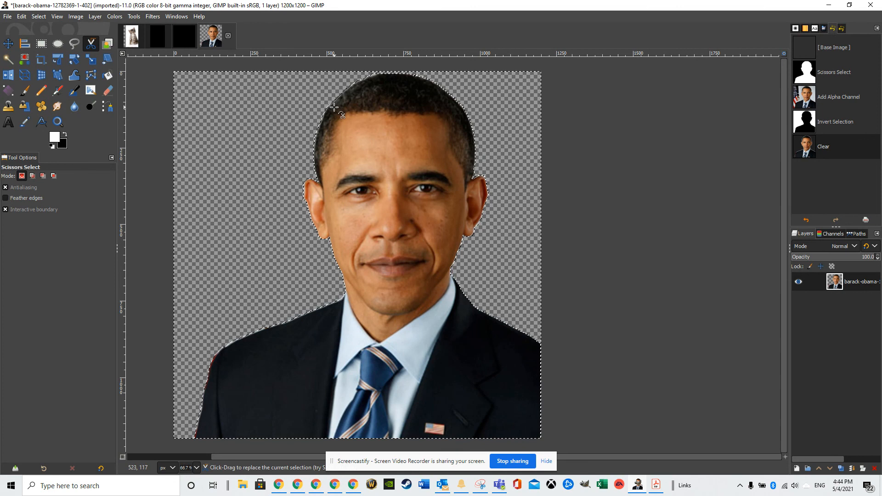
pyautogui.click(9, 44)
pyautogui.moveTo(363, 163); pyautogui.dragTo(300, 170)
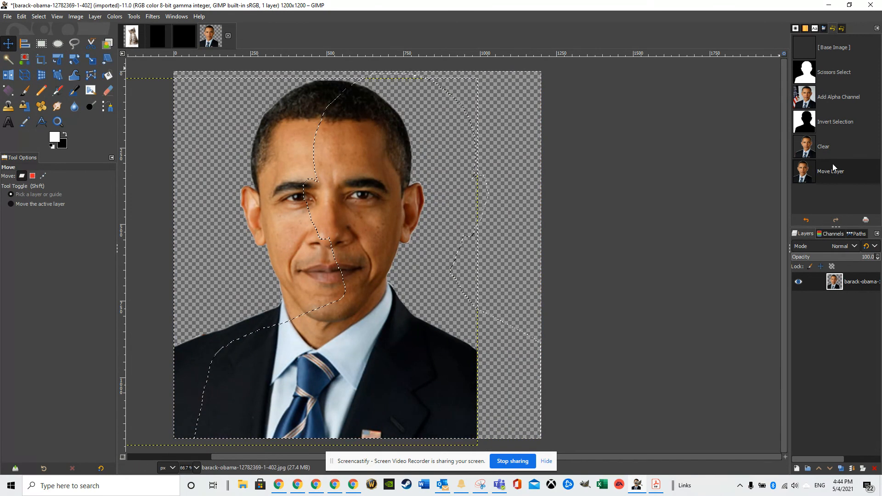
pyautogui.click(822, 152)
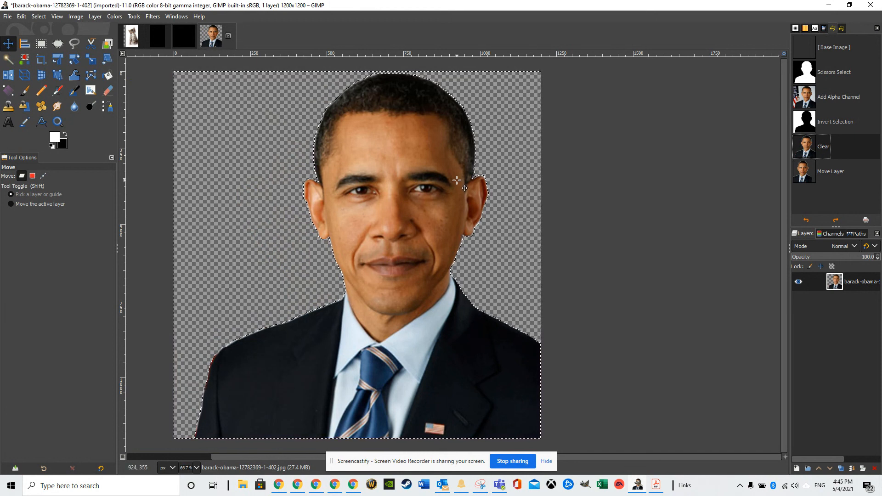
pyautogui.click(91, 44)
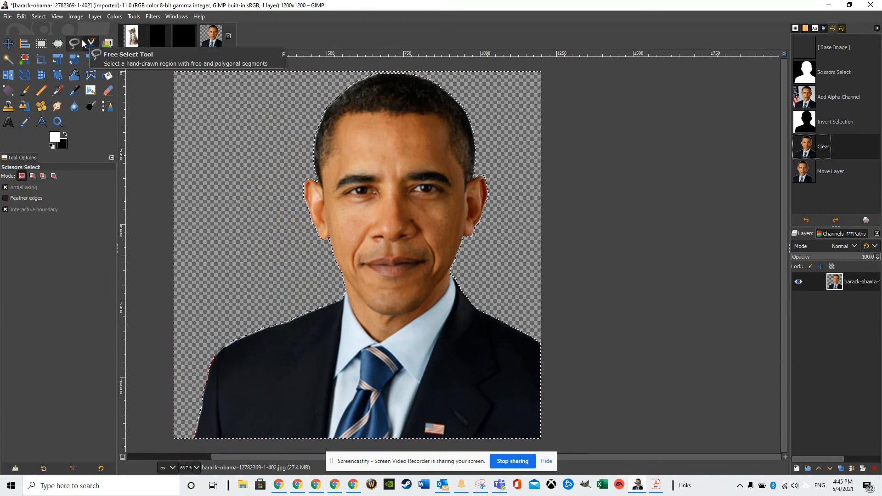